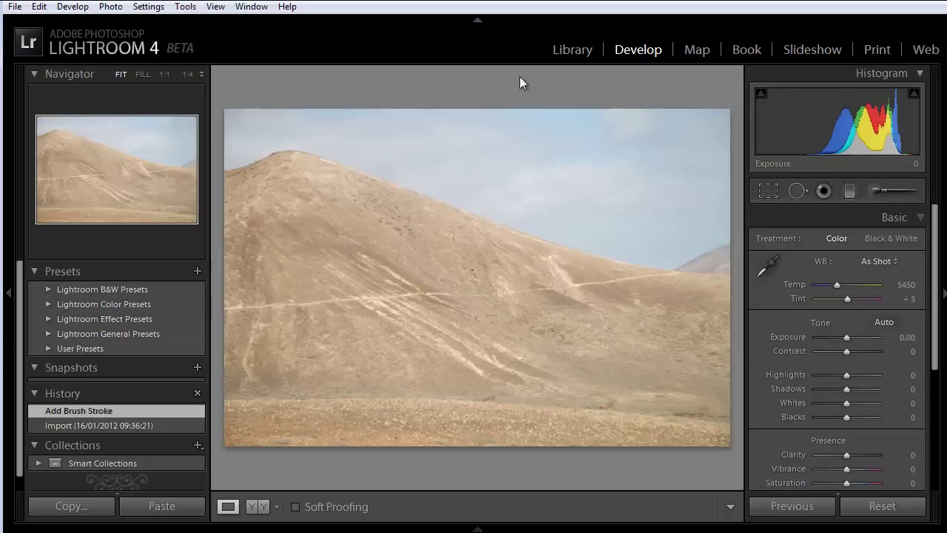
- Hide the left panel and pin a warm Adjustment Brush mask at exposure −0.71 on the far skyline
click(9, 295)
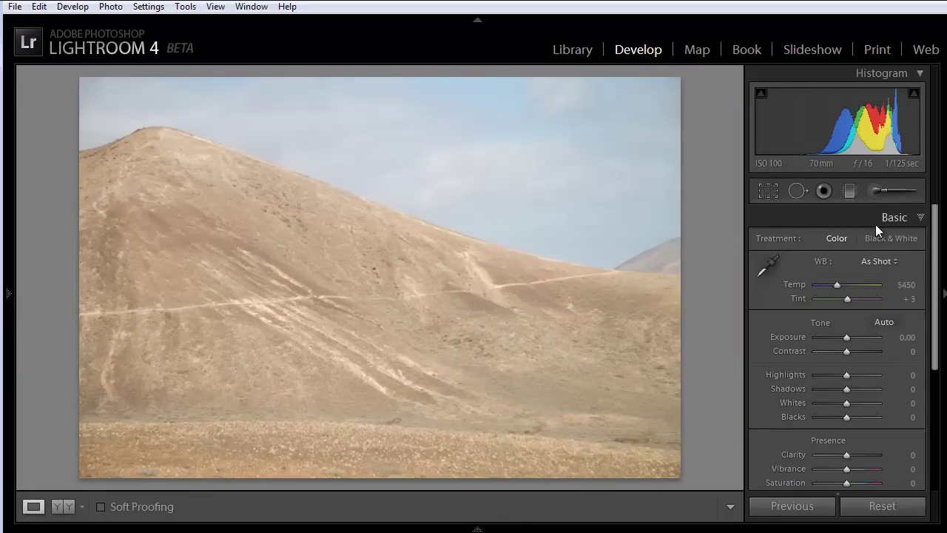
click(877, 191)
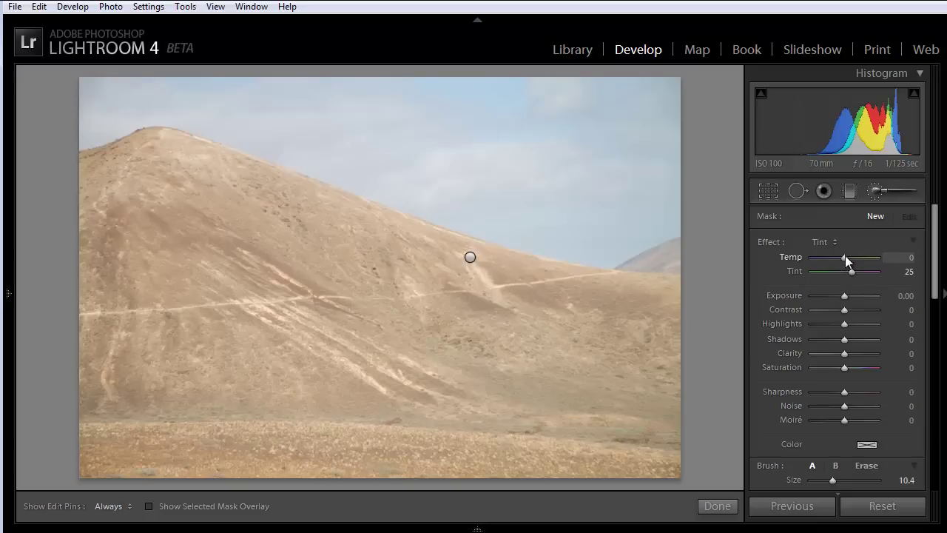
mouse_move(844, 257)
mouse_down()
mouse_move(864, 257)
mouse_move(849, 270)
mouse_up()
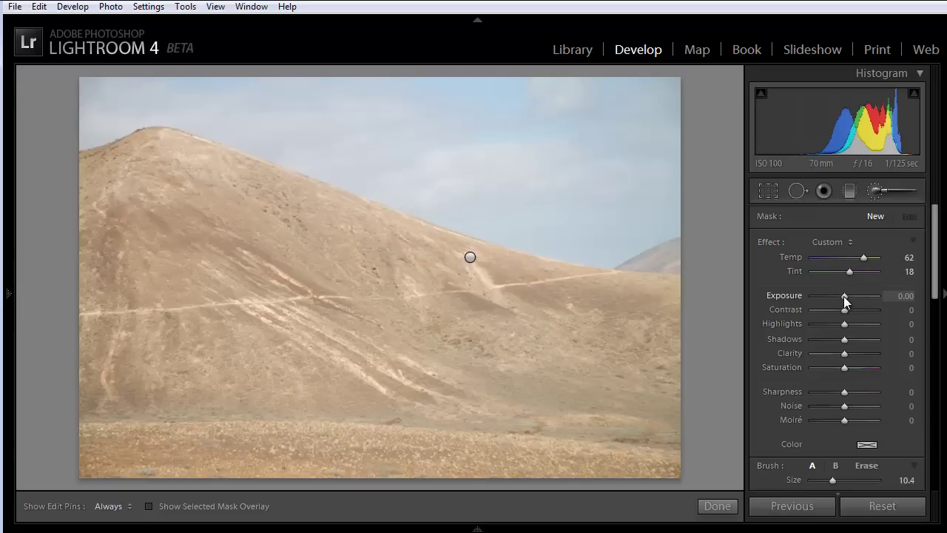
drag(844, 298, 836, 297)
click(607, 257)
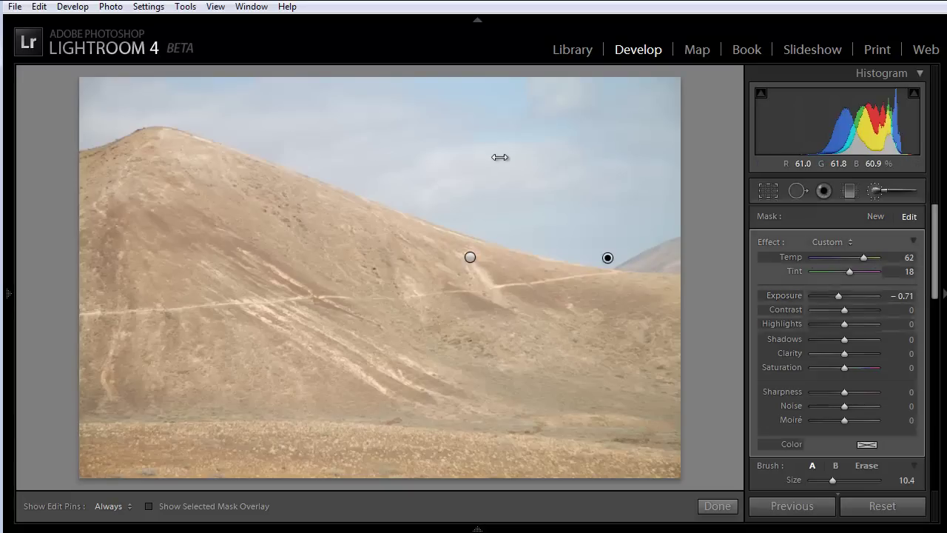
- Paint the warm, darkened brush mask across the whole sky above the hill, with edit pins hidden while painting
key(h)
mouse_move(613, 247)
mouse_down()
mouse_move(672, 199)
mouse_move(680, 106)
mouse_move(672, 72)
mouse_move(78, 81)
mouse_move(647, 105)
mouse_move(667, 97)
mouse_move(652, 120)
mouse_move(668, 177)
mouse_move(617, 182)
mouse_move(555, 143)
mouse_move(543, 107)
mouse_move(503, 173)
mouse_move(442, 151)
mouse_move(475, 133)
mouse_move(539, 207)
mouse_move(632, 233)
mouse_move(548, 192)
mouse_move(596, 250)
mouse_move(590, 253)
mouse_move(491, 236)
mouse_move(260, 141)
mouse_move(169, 116)
mouse_move(135, 116)
mouse_move(68, 140)
mouse_move(130, 99)
mouse_move(232, 99)
mouse_move(406, 126)
mouse_move(413, 171)
mouse_move(229, 106)
mouse_move(372, 144)
mouse_move(349, 135)
mouse_move(469, 202)
mouse_move(550, 228)
mouse_move(295, 127)
mouse_move(168, 108)
mouse_move(133, 110)
mouse_move(82, 140)
mouse_up()
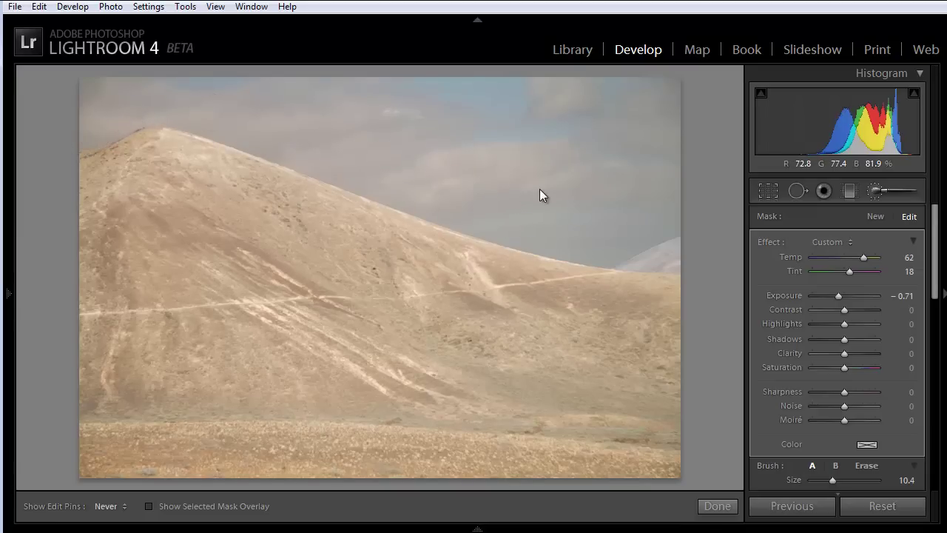
key(h)
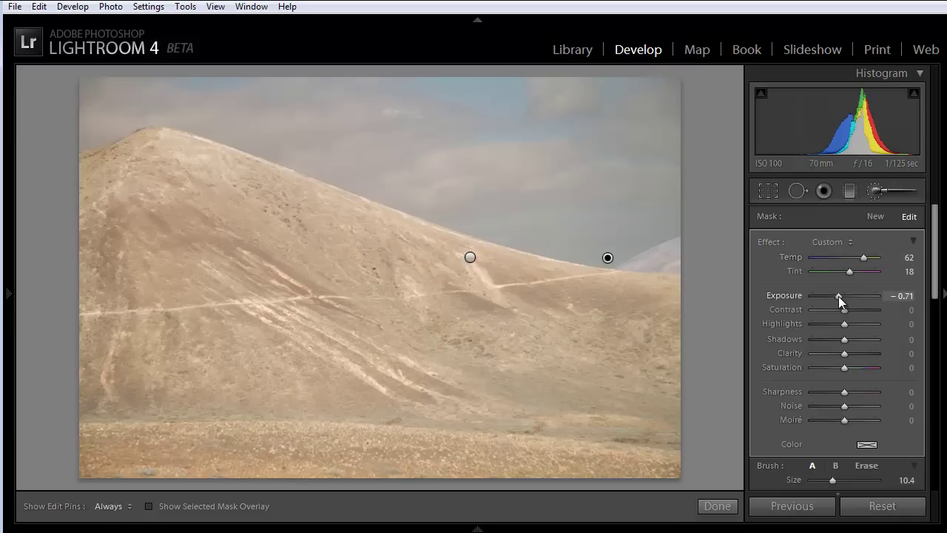
- Give the sky mask Temp 86, exposure −0.99 and contrast 34 for a warm, moody sky
drag(834, 295, 833, 298)
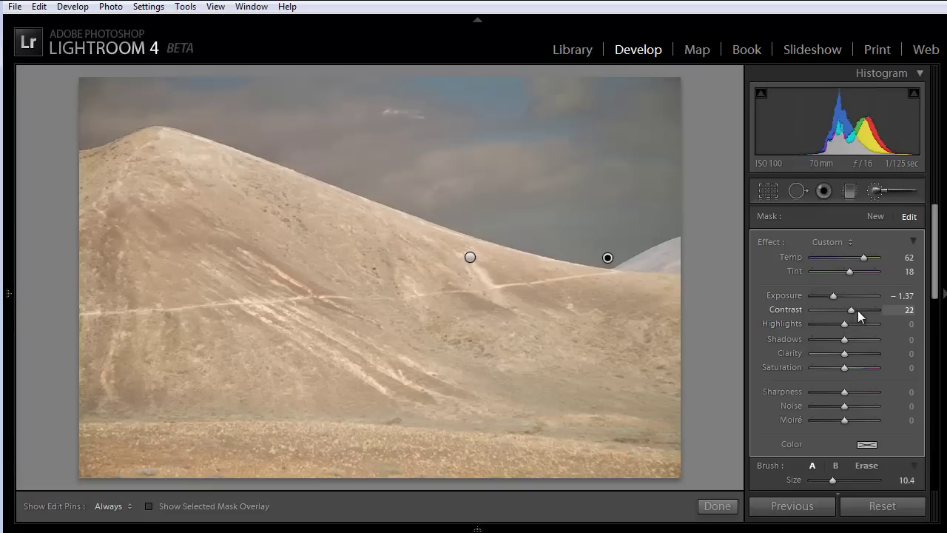
click(858, 312)
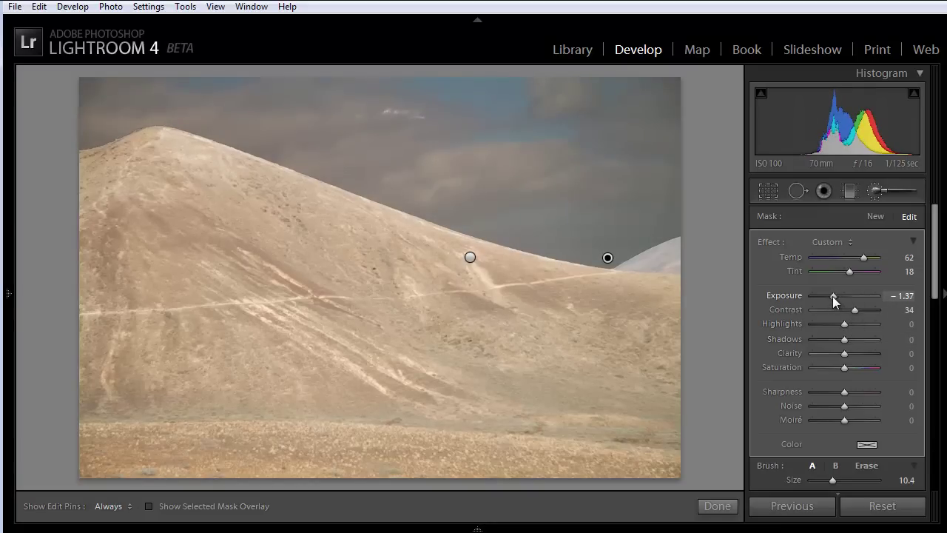
drag(833, 296, 836, 297)
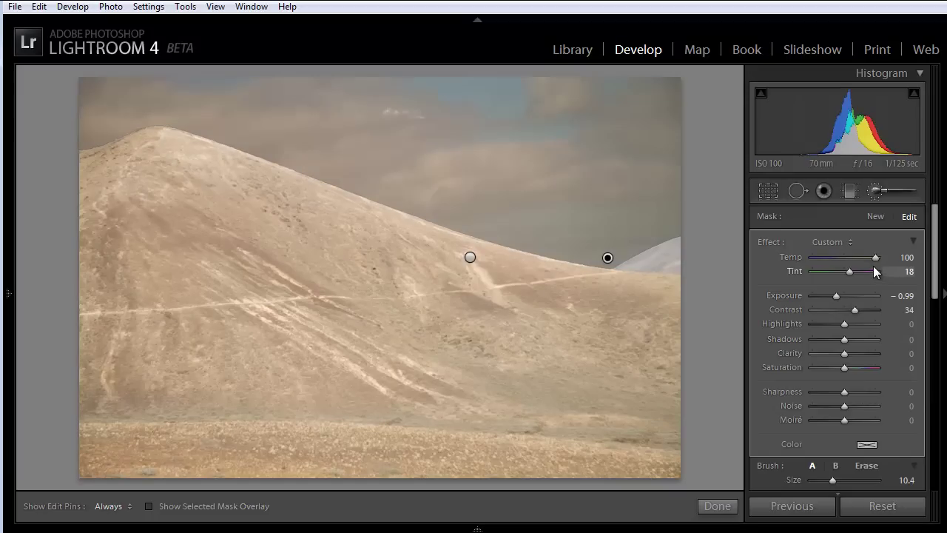
mouse_move(874, 256)
mouse_down()
mouse_move(823, 261)
mouse_move(804, 273)
mouse_move(819, 259)
mouse_move(850, 258)
mouse_up()
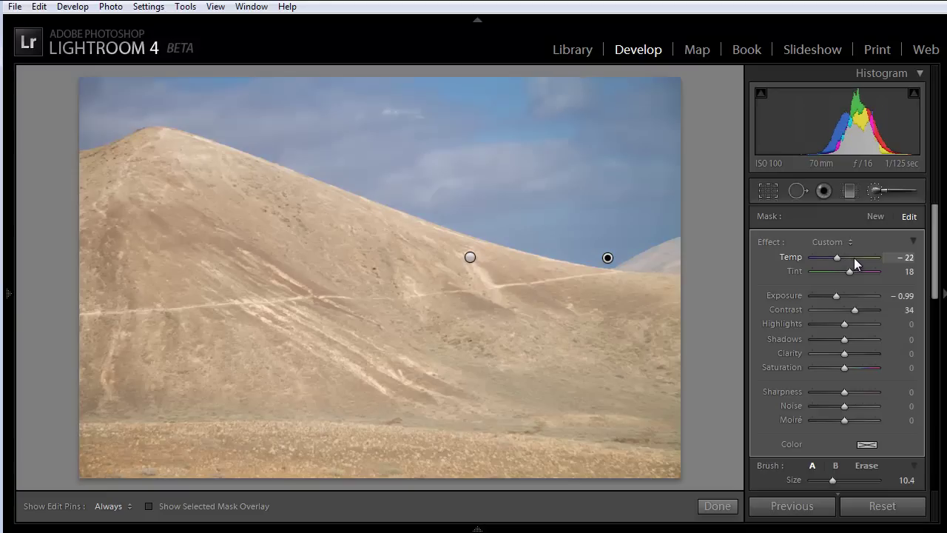
drag(870, 264, 873, 271)
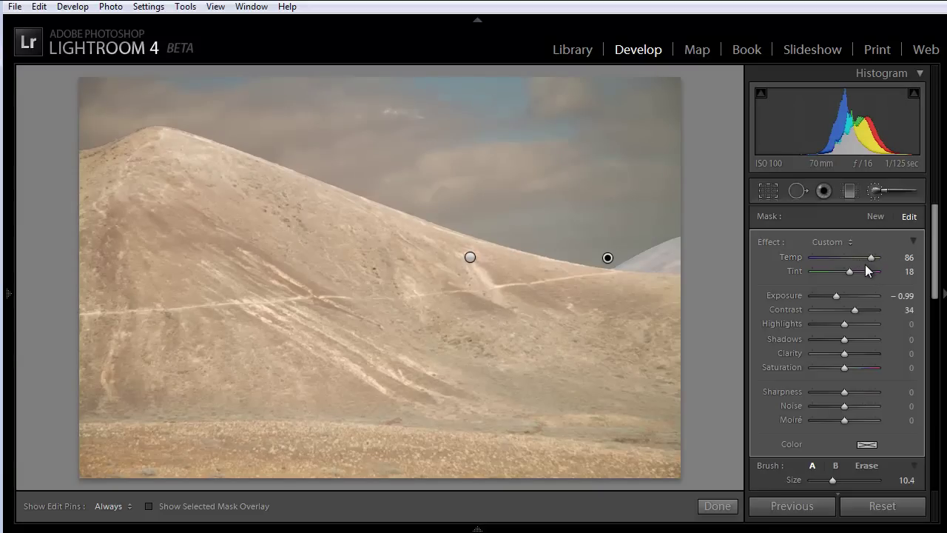
- Start a new brush mask and paint it over the hillside and foreground ground
click(874, 216)
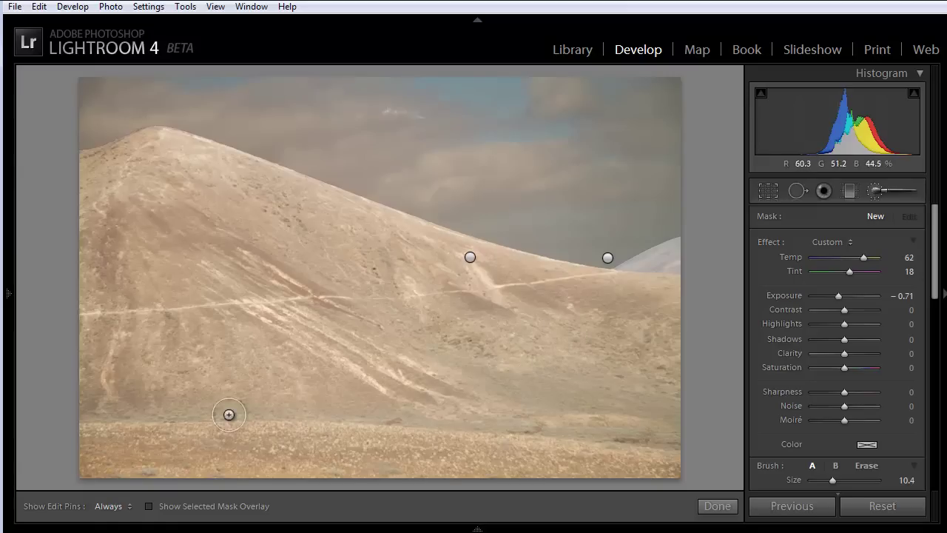
key(h)
mouse_move(106, 467)
mouse_down()
mouse_move(471, 468)
mouse_move(583, 451)
mouse_move(139, 420)
mouse_up()
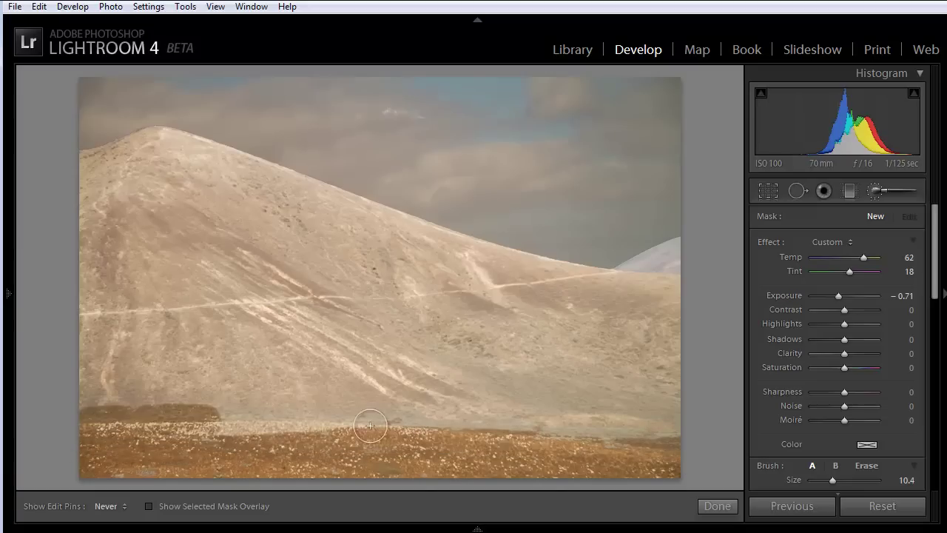
mouse_move(139, 420)
mouse_down()
mouse_move(620, 419)
mouse_move(59, 395)
mouse_move(668, 381)
mouse_move(61, 353)
mouse_move(613, 358)
mouse_move(572, 345)
mouse_move(81, 326)
mouse_move(215, 311)
mouse_move(716, 323)
mouse_move(359, 313)
mouse_move(64, 285)
mouse_move(671, 292)
mouse_move(691, 266)
mouse_move(669, 262)
mouse_move(683, 256)
mouse_move(670, 249)
mouse_move(615, 275)
mouse_move(570, 277)
mouse_move(357, 209)
mouse_move(245, 152)
mouse_move(150, 132)
mouse_move(88, 156)
mouse_move(107, 190)
mouse_move(96, 196)
mouse_move(111, 250)
mouse_move(465, 274)
mouse_move(296, 222)
mouse_move(112, 214)
mouse_move(276, 233)
mouse_move(338, 227)
mouse_move(156, 170)
mouse_move(242, 189)
mouse_move(179, 159)
mouse_move(145, 184)
mouse_move(281, 214)
mouse_move(492, 302)
mouse_up()
drag(592, 407, 591, 434)
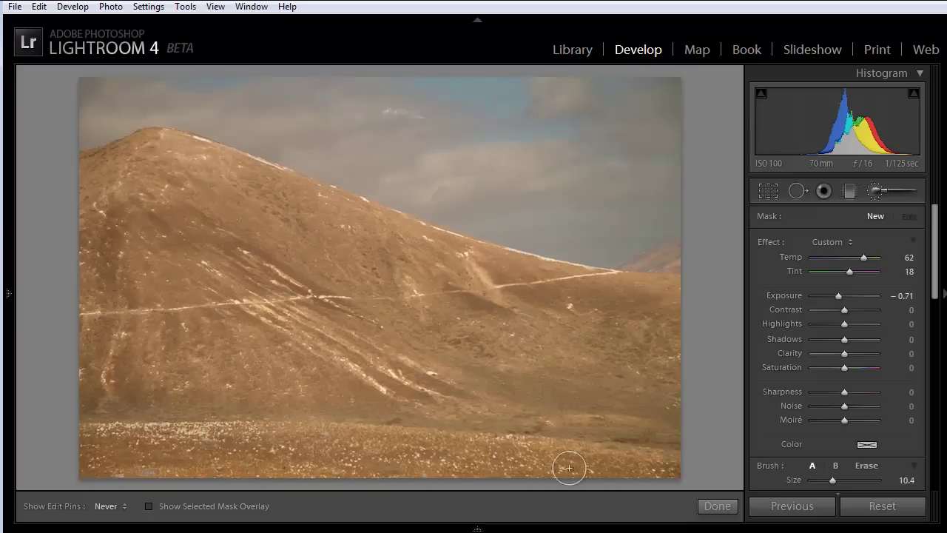
key(h)
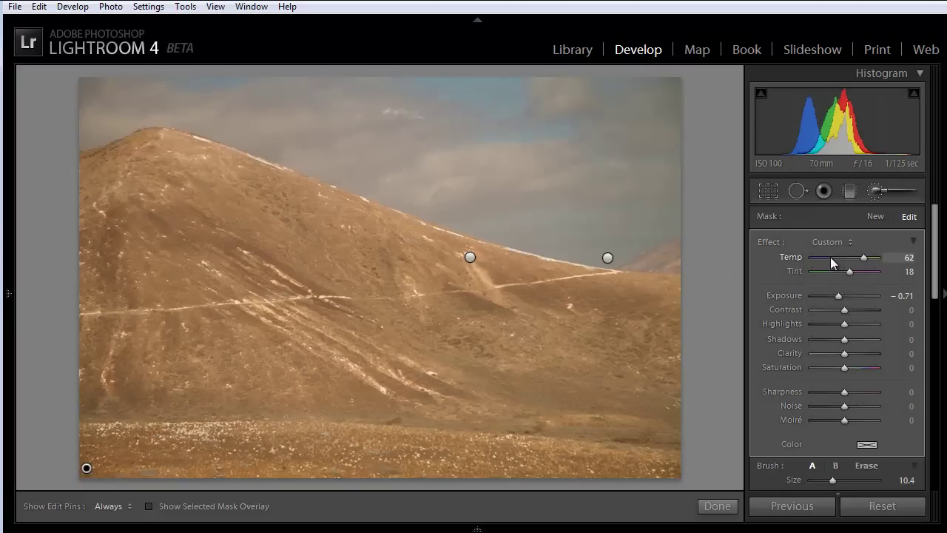
- Cool the hillside mask to Temp −91, tint 6 and exposure −1.37
click(830, 256)
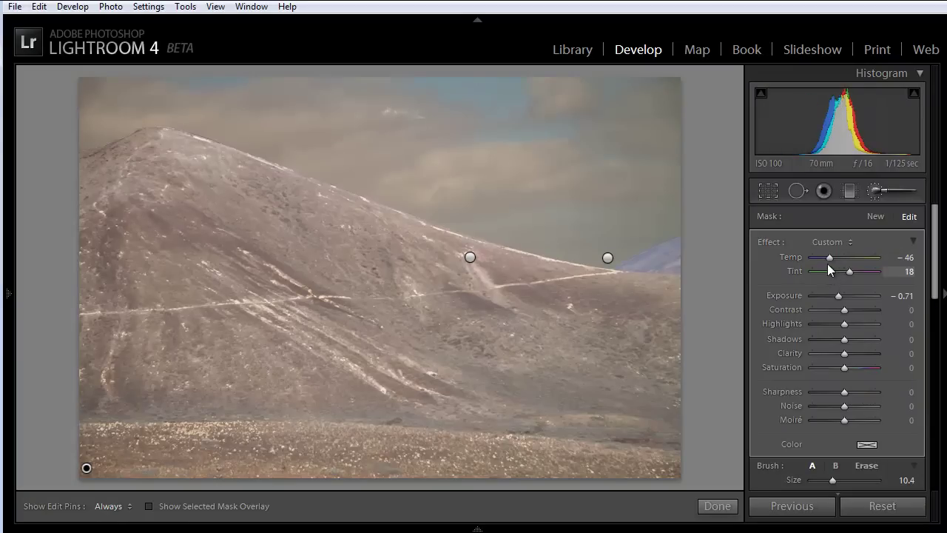
click(815, 257)
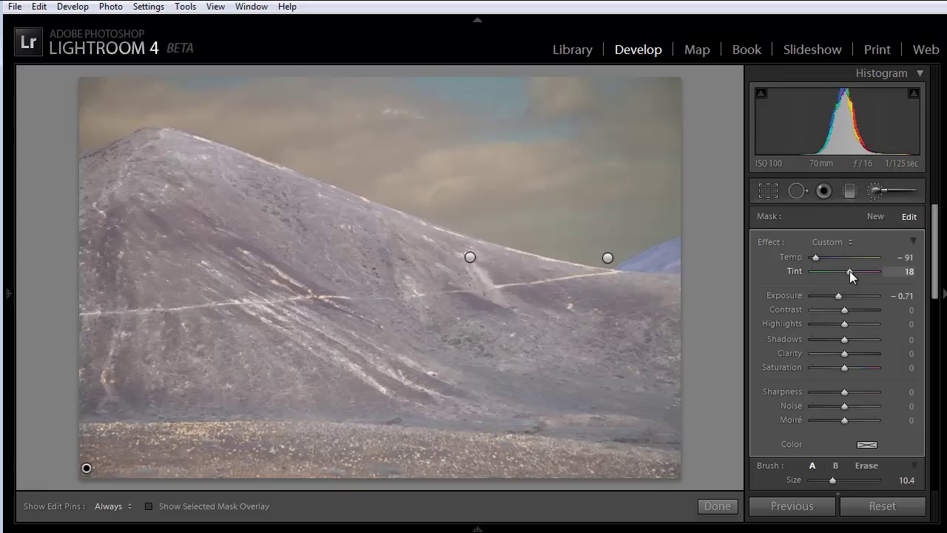
drag(849, 271, 831, 297)
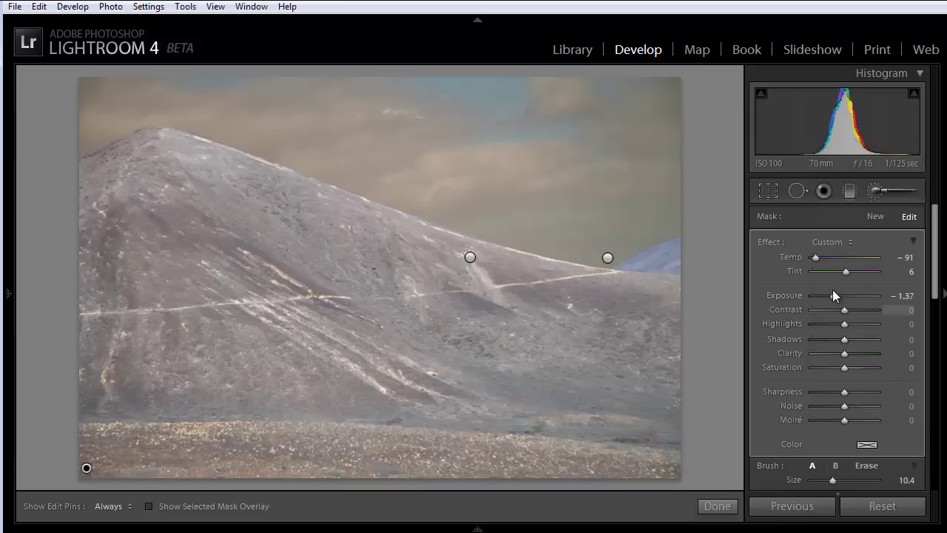